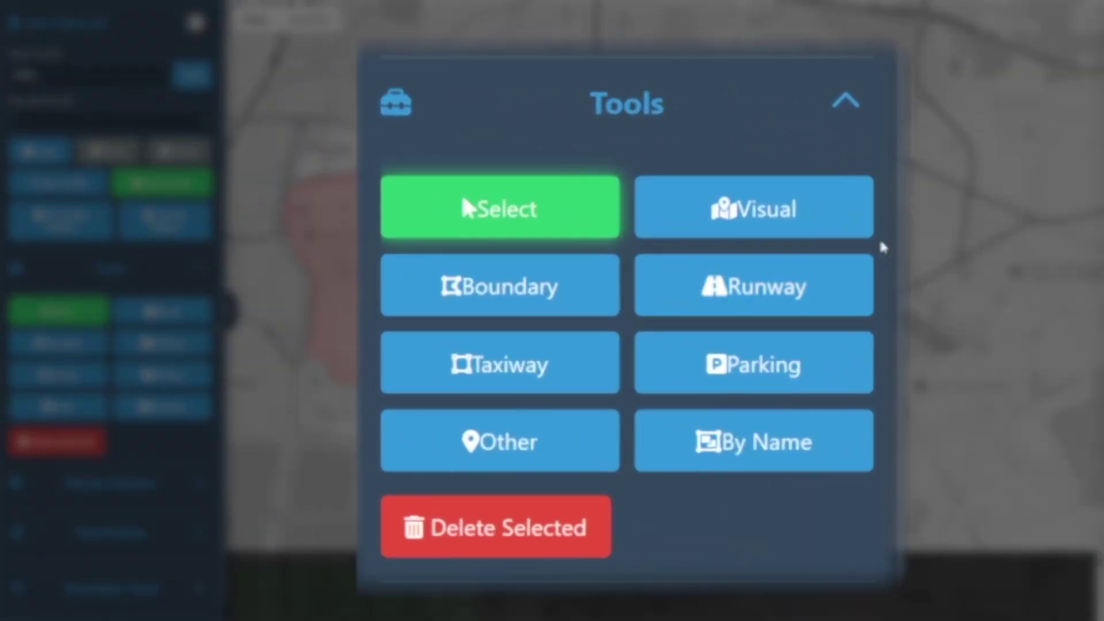
# Step: Turn on runway drawing mode with the R shortcut over the EGLL map
pyautogui.press('r')
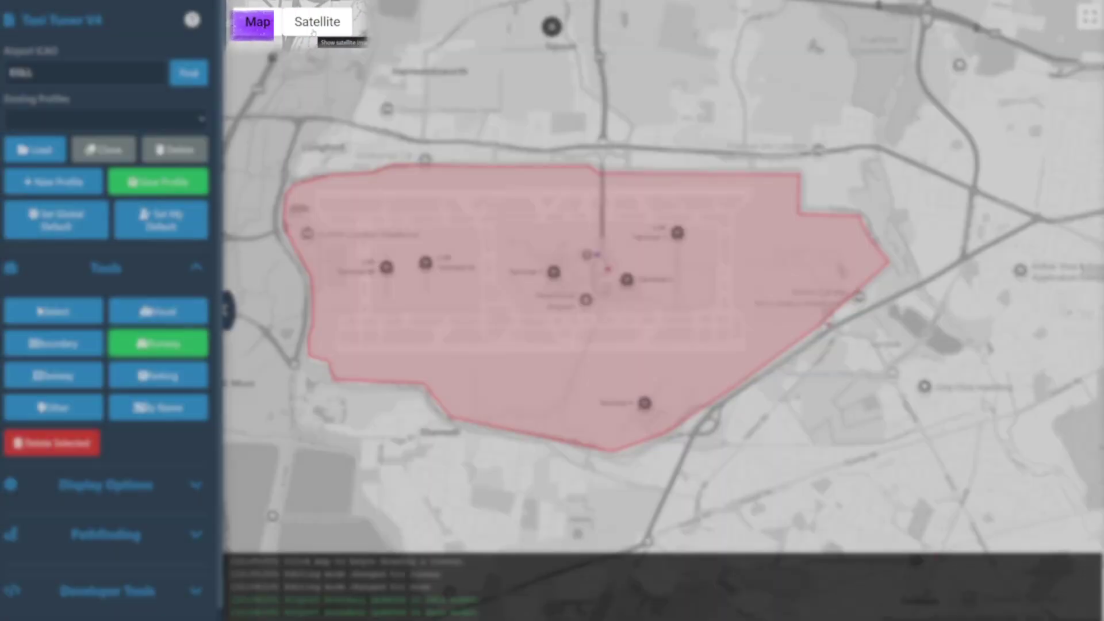
# Step: Show unlabelled satellite imagery and zoom in on the southern runway's west threshold
pyautogui.click(313, 33)
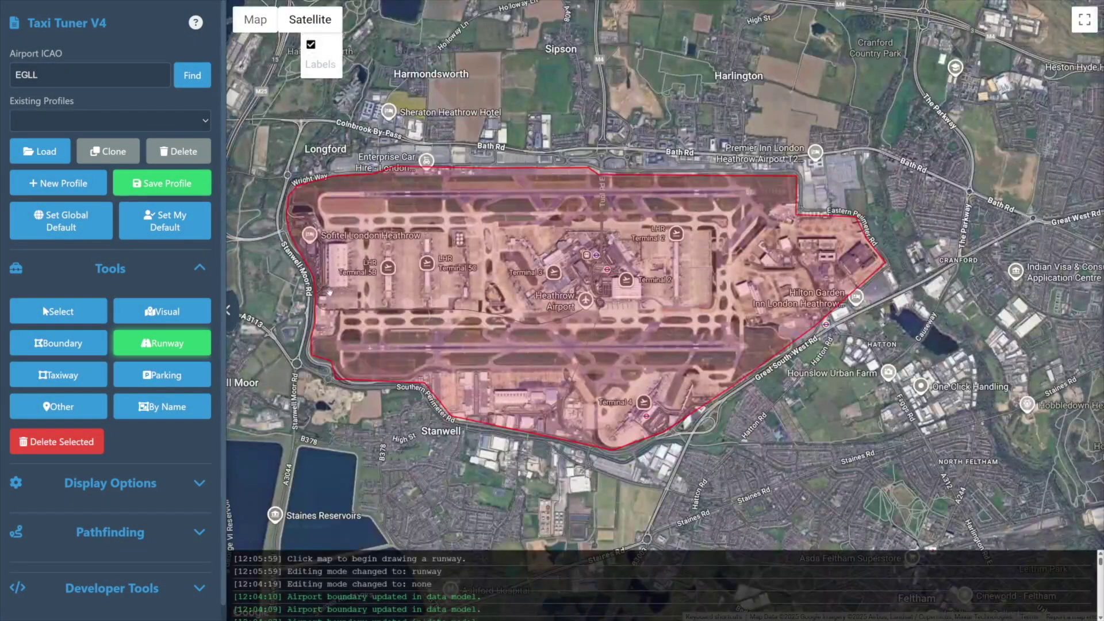
pyautogui.scroll(1, 302, 281)
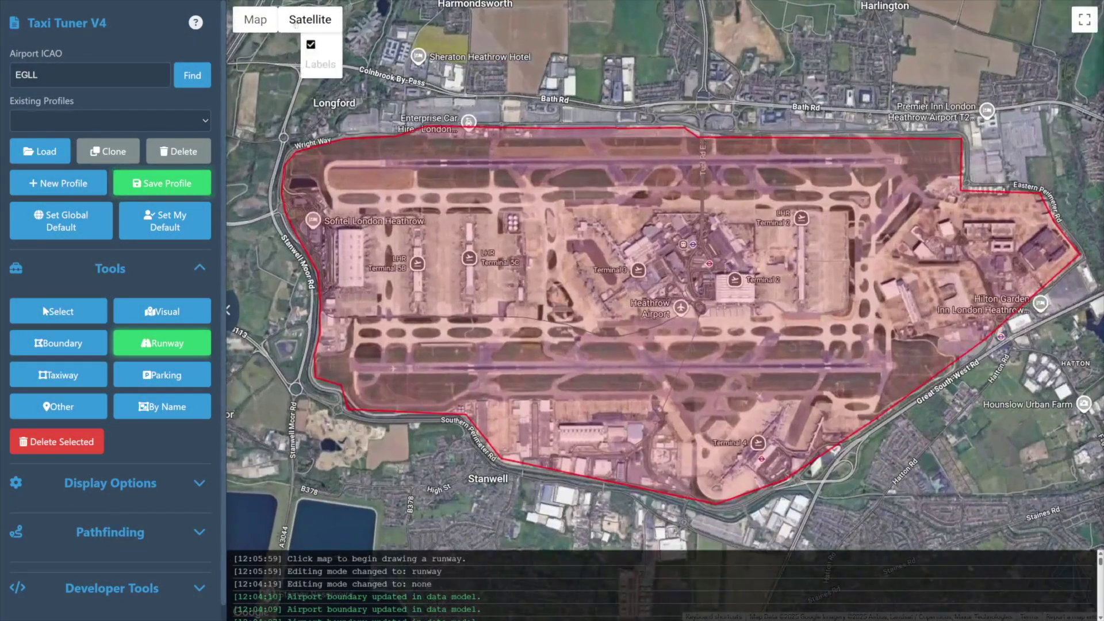
pyautogui.click(310, 44)
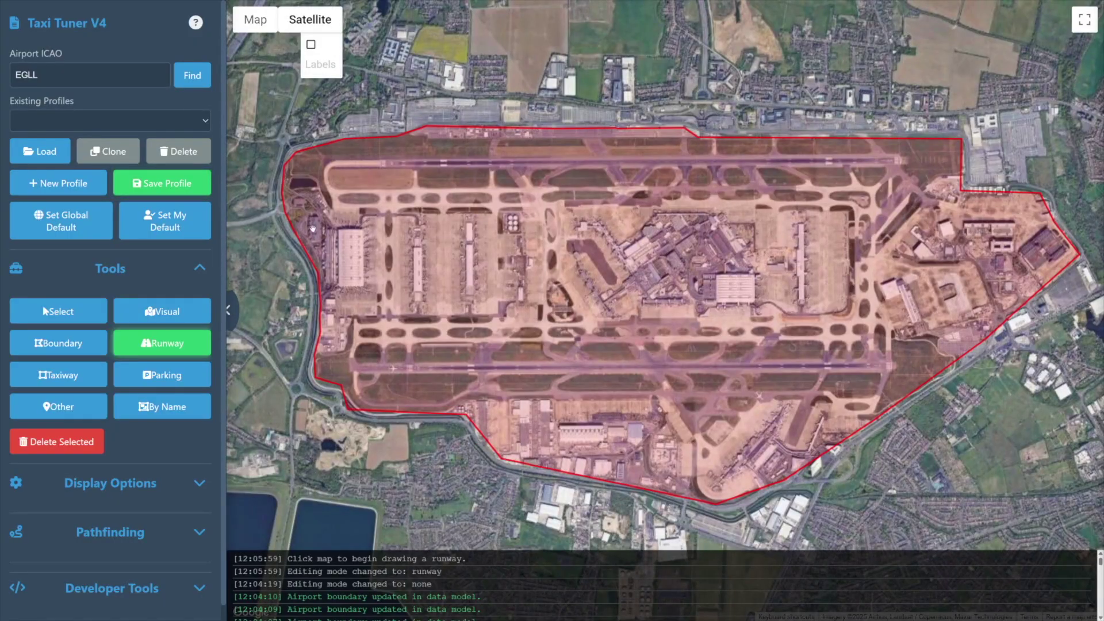
pyautogui.scroll(3, 322, 278)
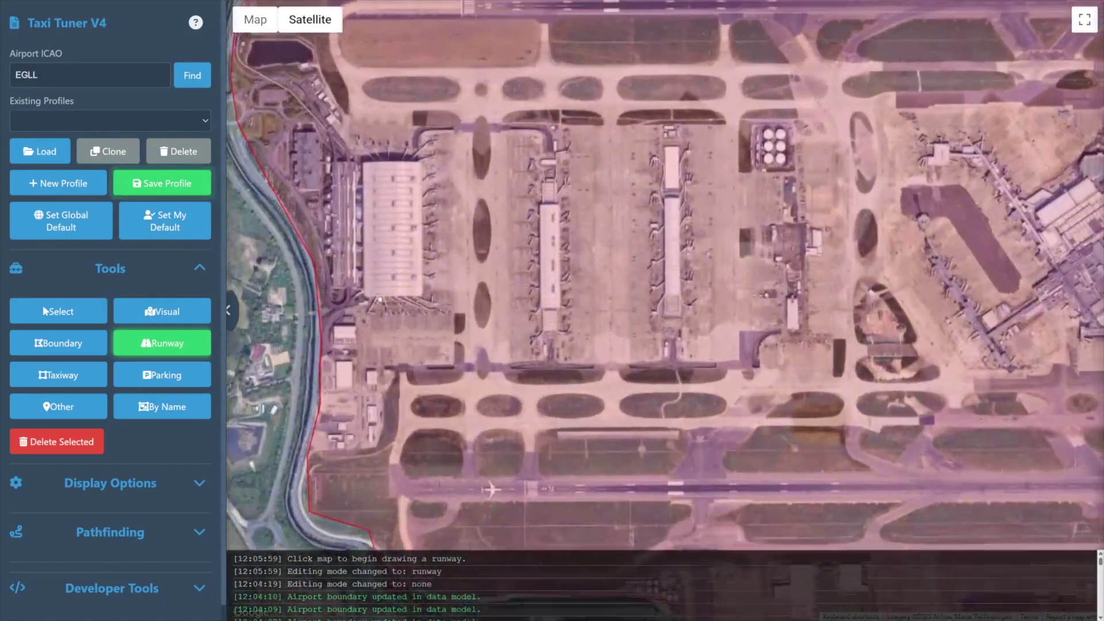
pyautogui.moveTo(441, 496); pyautogui.dragTo(385, 353)
pyautogui.scroll(1, 384, 353)
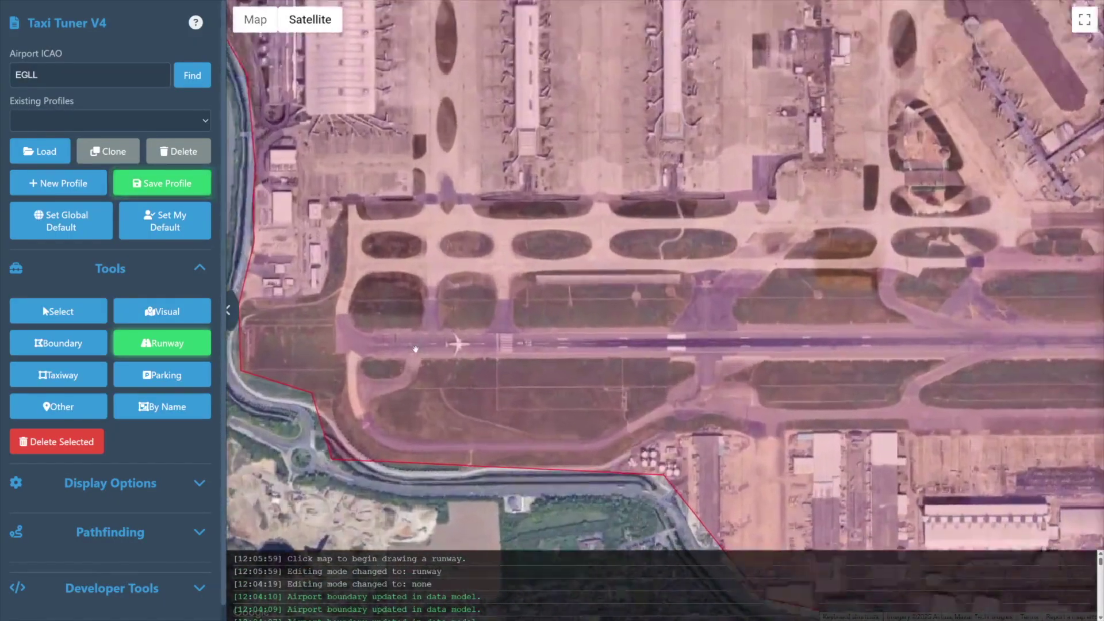
pyautogui.scroll(1, 384, 353)
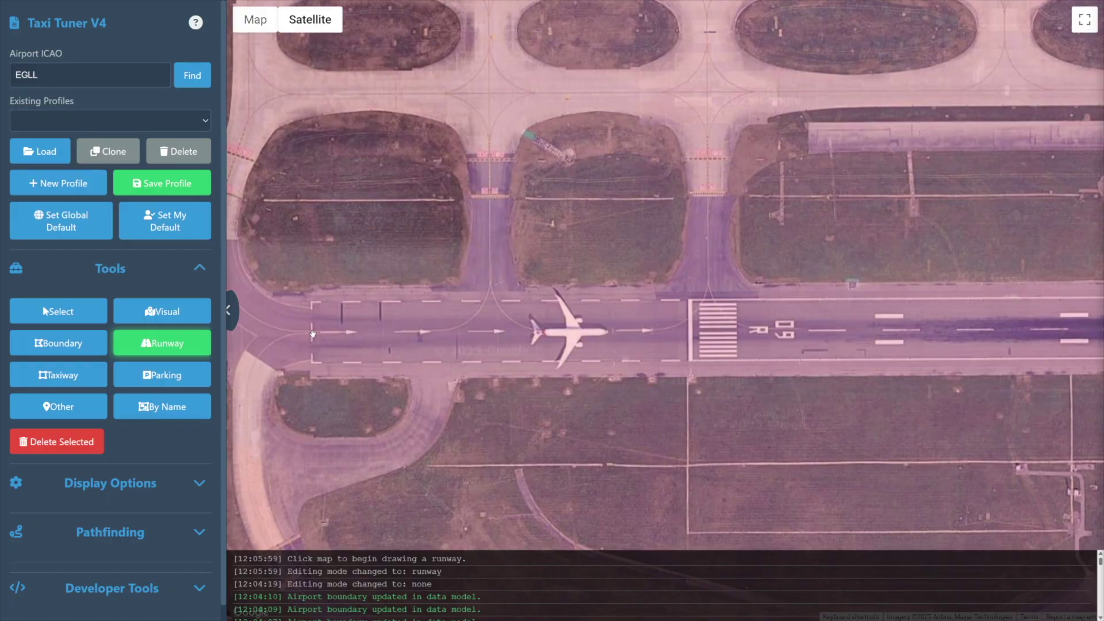
# Step: Place the new runway's start point at the 09R threshold
pyautogui.click(313, 334)
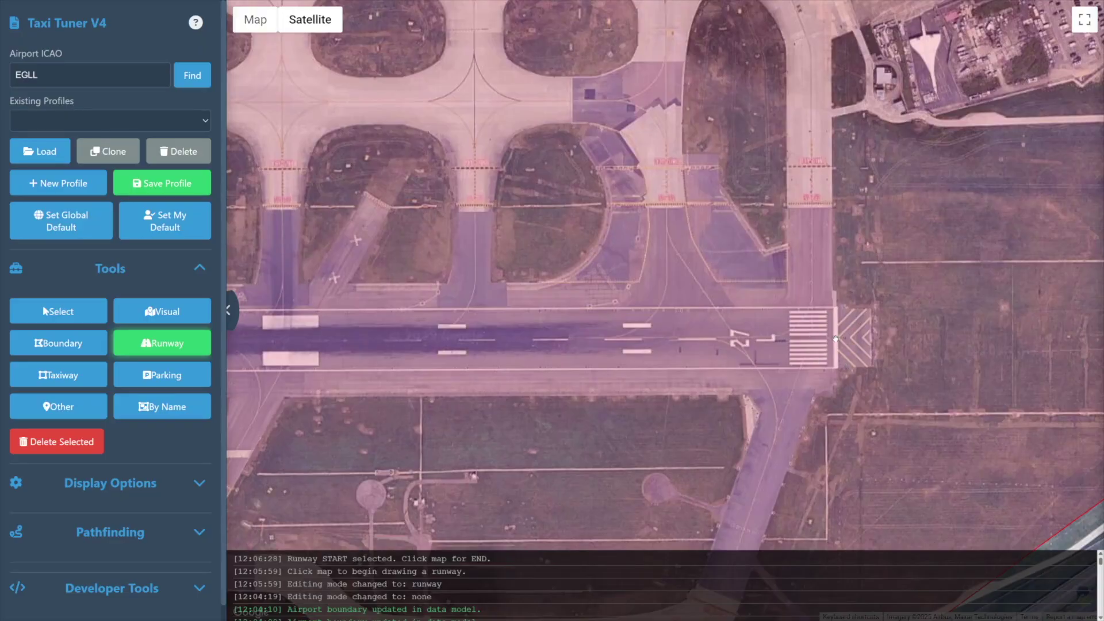
# Step: End the runway at the 27L threshold and name it 09R/27L
pyautogui.click(835, 338)
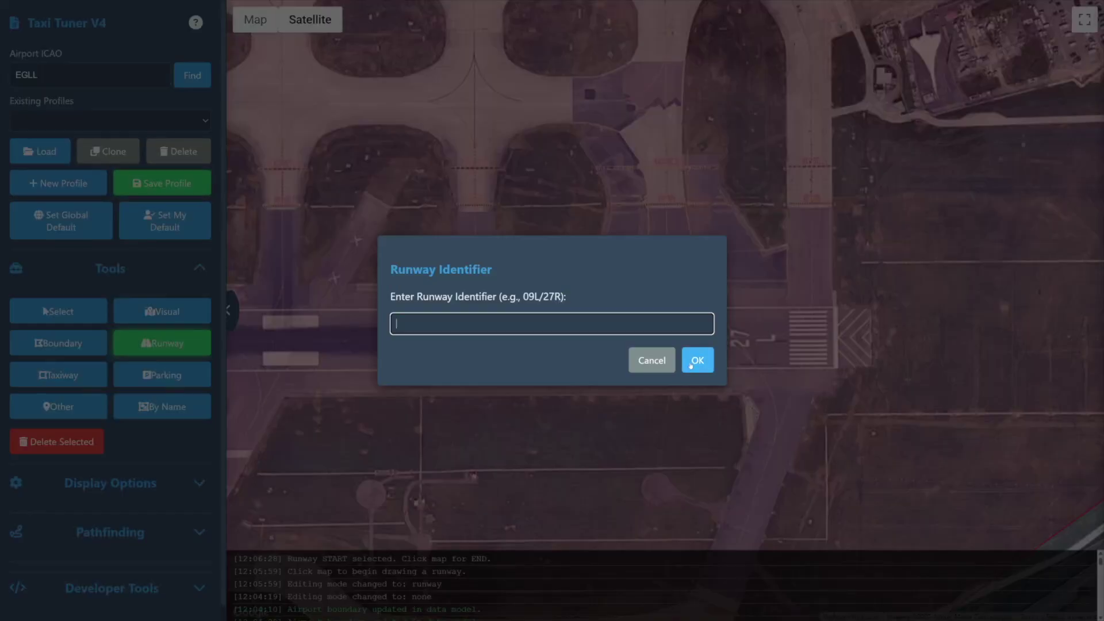
pyautogui.write('0')
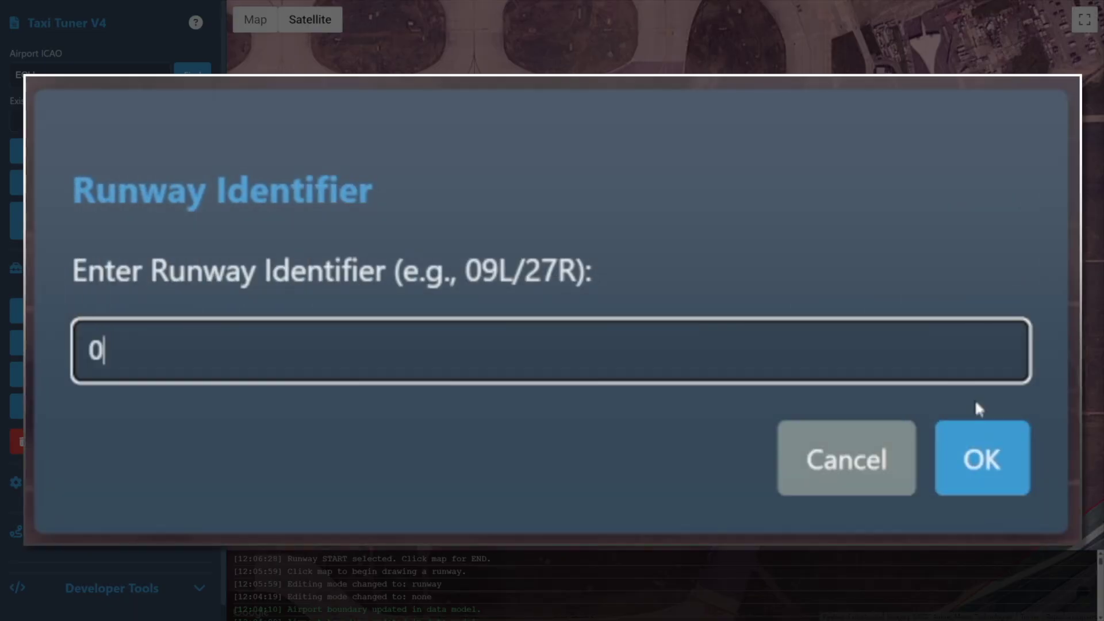
pyautogui.write('9R/2')
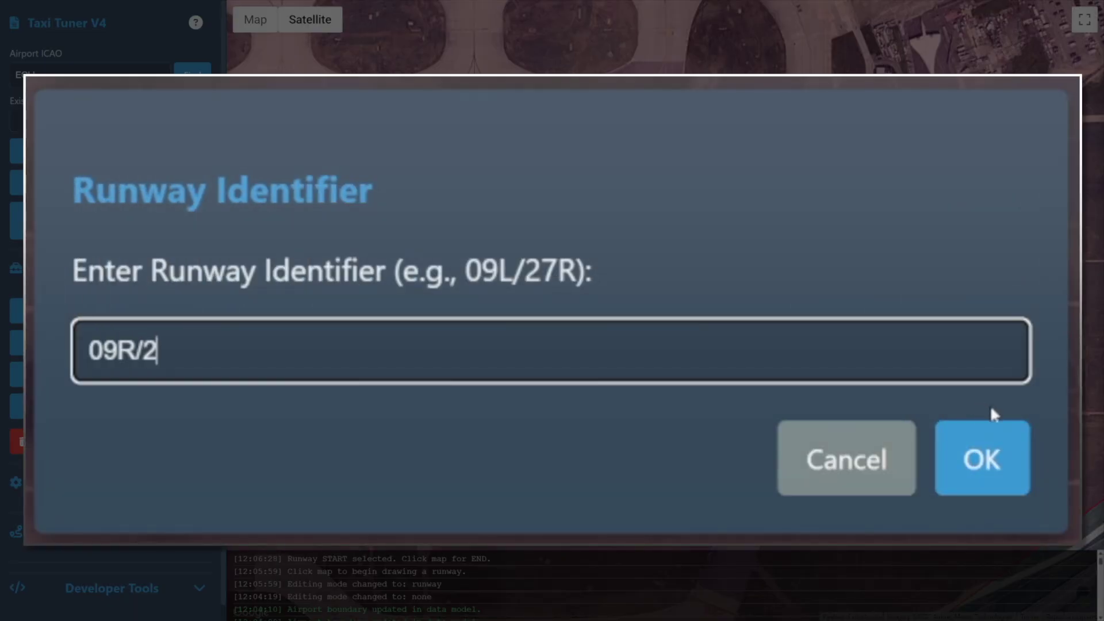
pyautogui.write('7L')
pyautogui.click(993, 450)
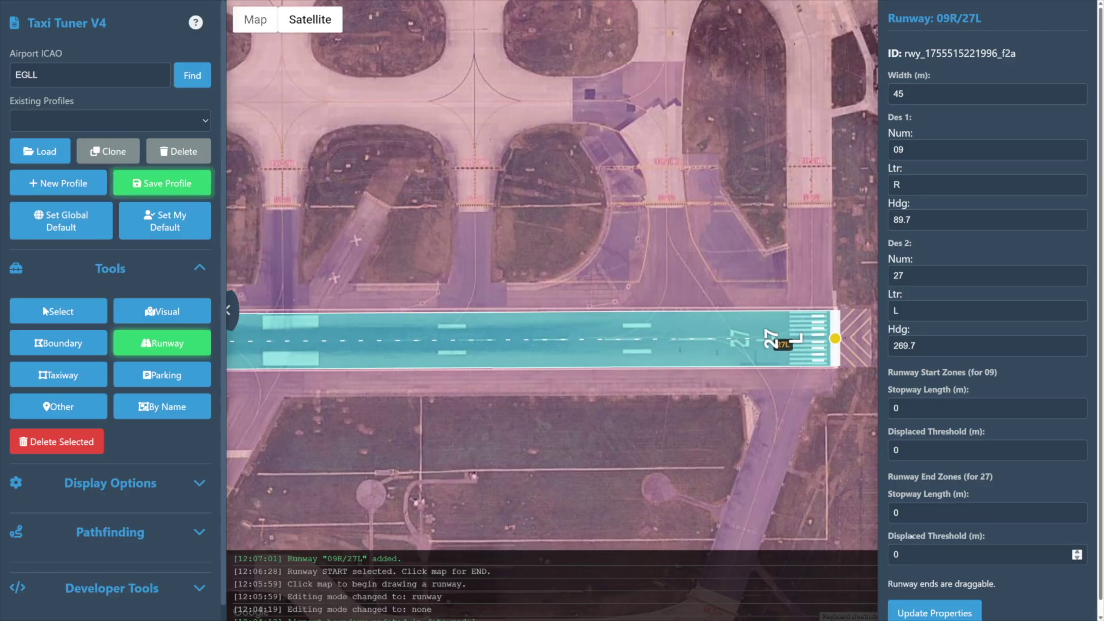
# Step: Bring the view in close on the runway's 27L end
pyautogui.moveTo(820, 400); pyautogui.dragTo(483, 376)
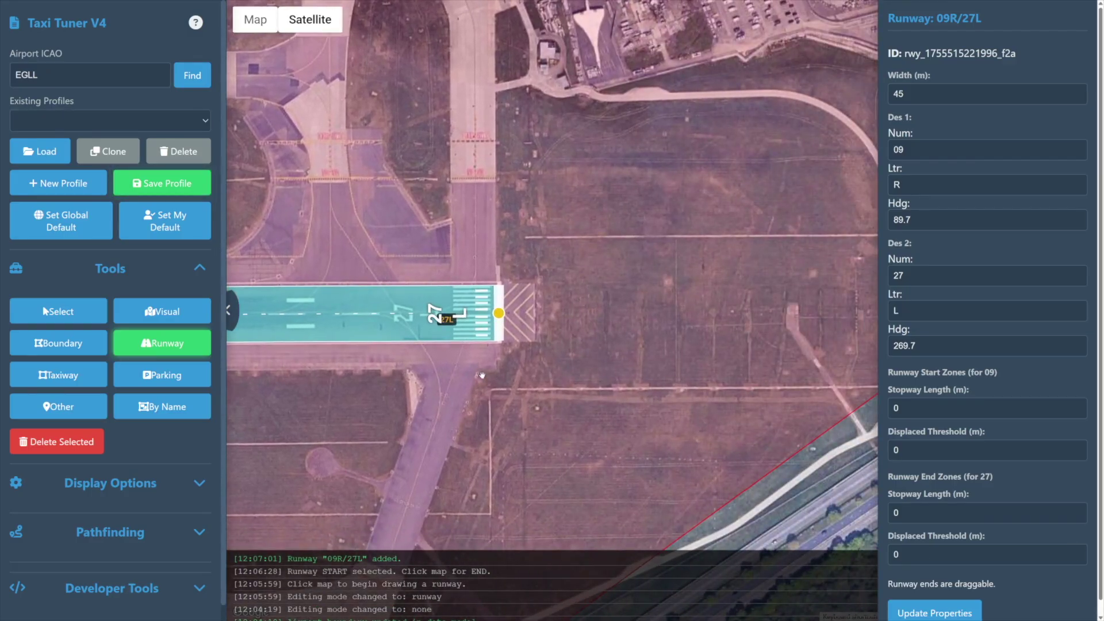
pyautogui.scroll(2, 514, 338)
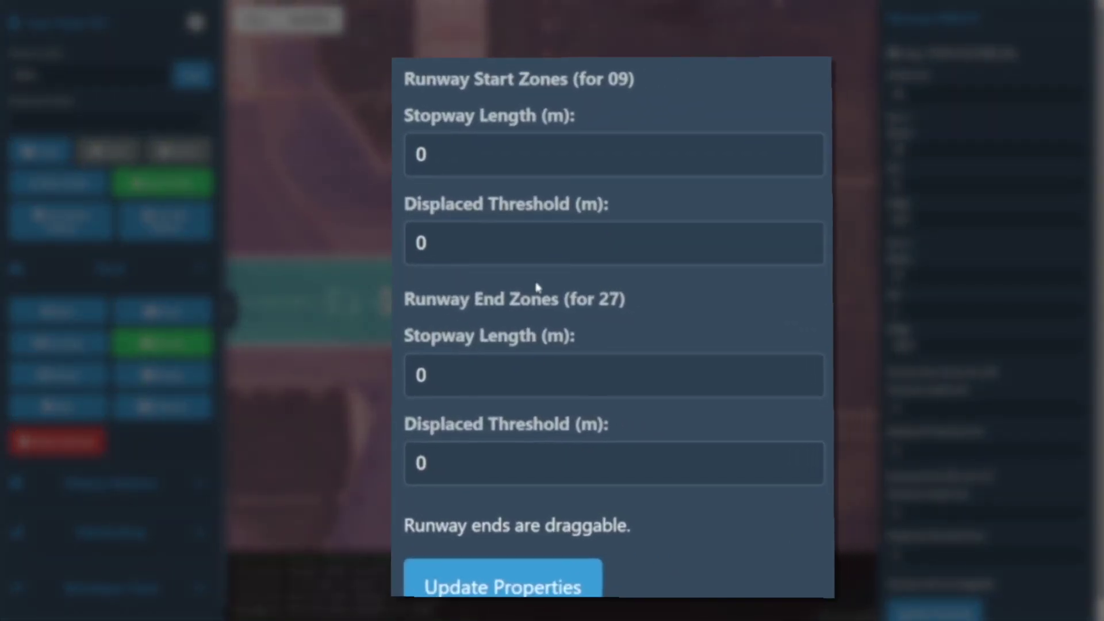
# Step: Apply a 30 m stopway to the runway's 27 end, then bring the 09R end into view
pyautogui.click(489, 364)
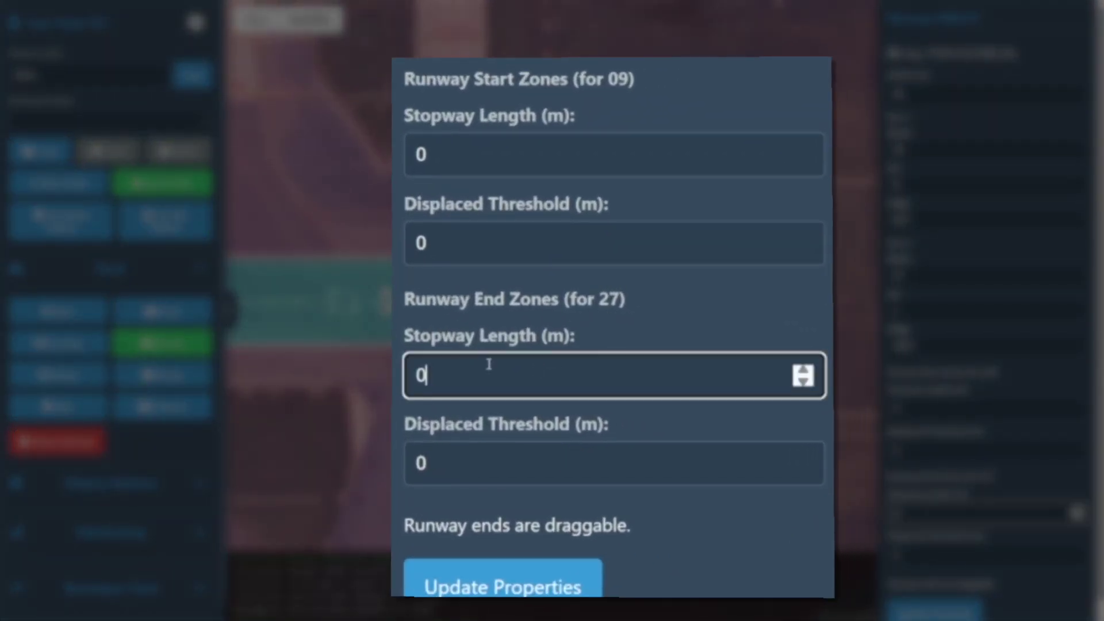
pyautogui.press('BackSpace')
pyautogui.write('30')
pyautogui.click(503, 584)
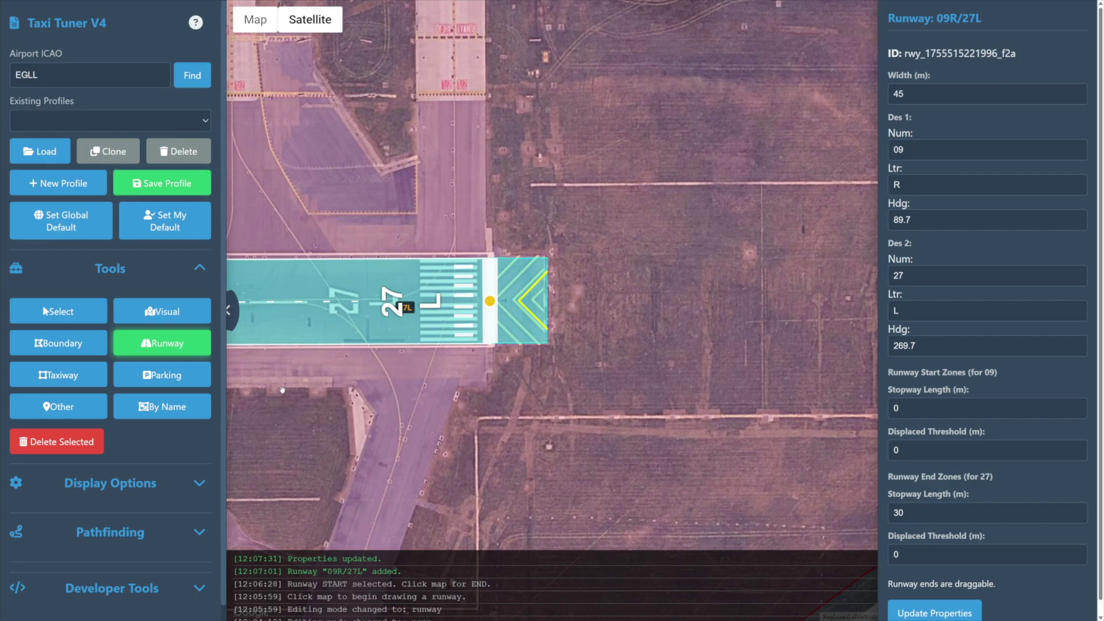
pyautogui.moveTo(282, 391); pyautogui.dragTo(794, 397)
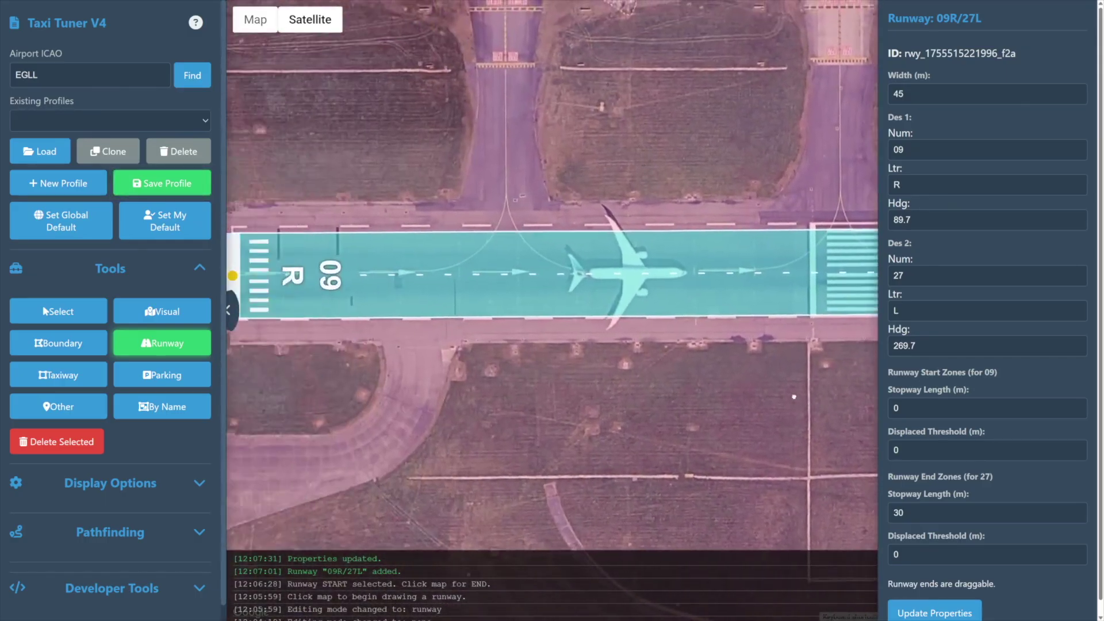
pyautogui.scroll(-2, 700, 405)
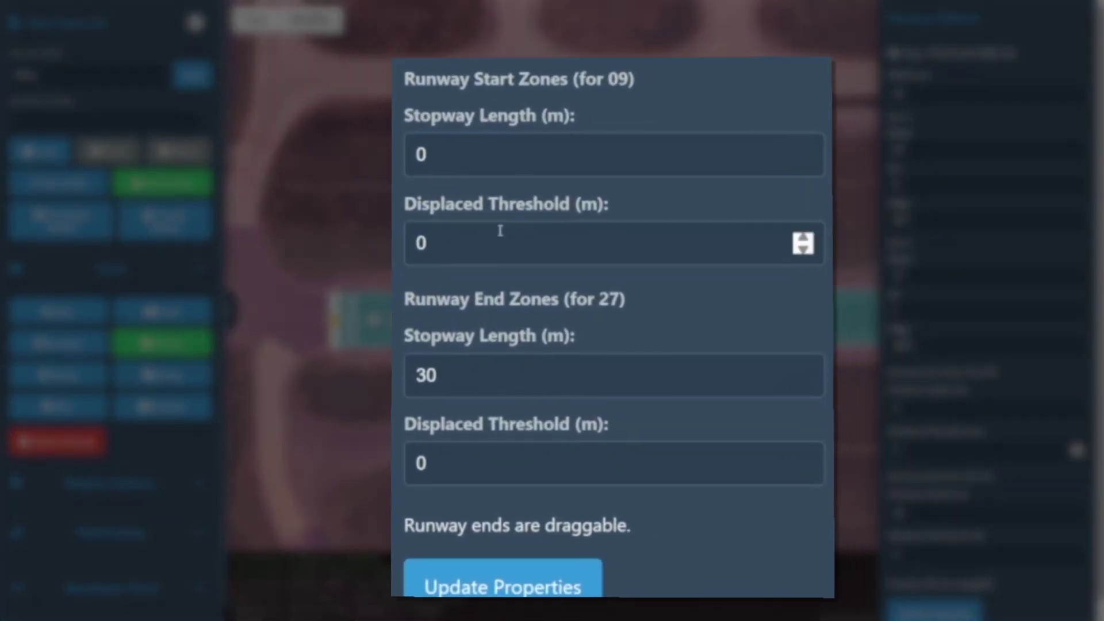
# Step: Give the 09 start zone a 305 m displaced threshold and apply it
pyautogui.doubleClick(931, 447)
pyautogui.write('30')
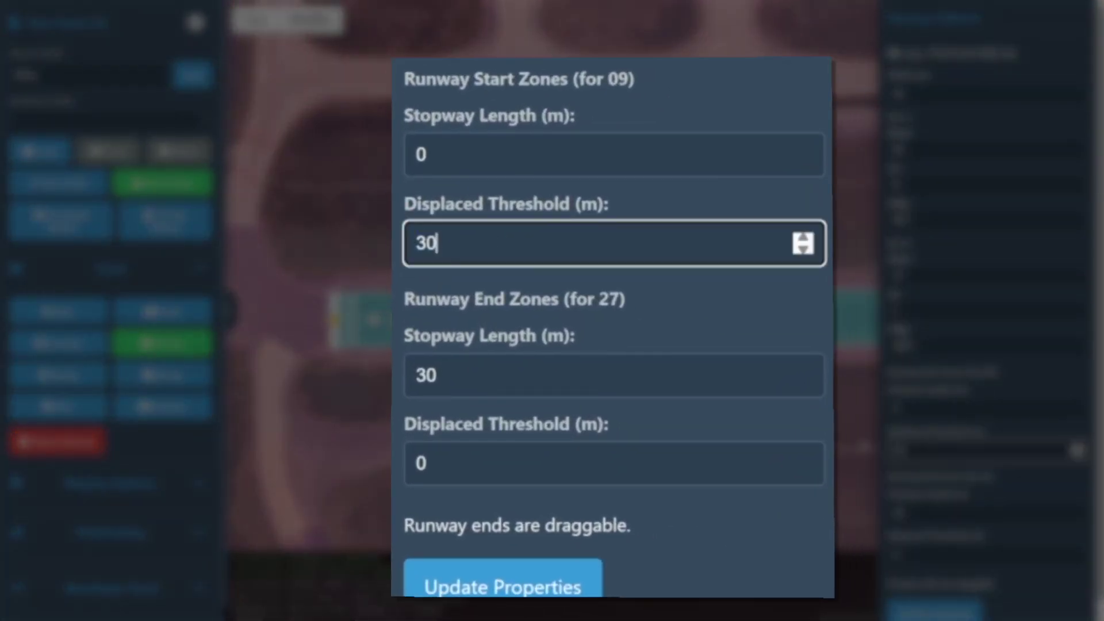
pyautogui.write('5')
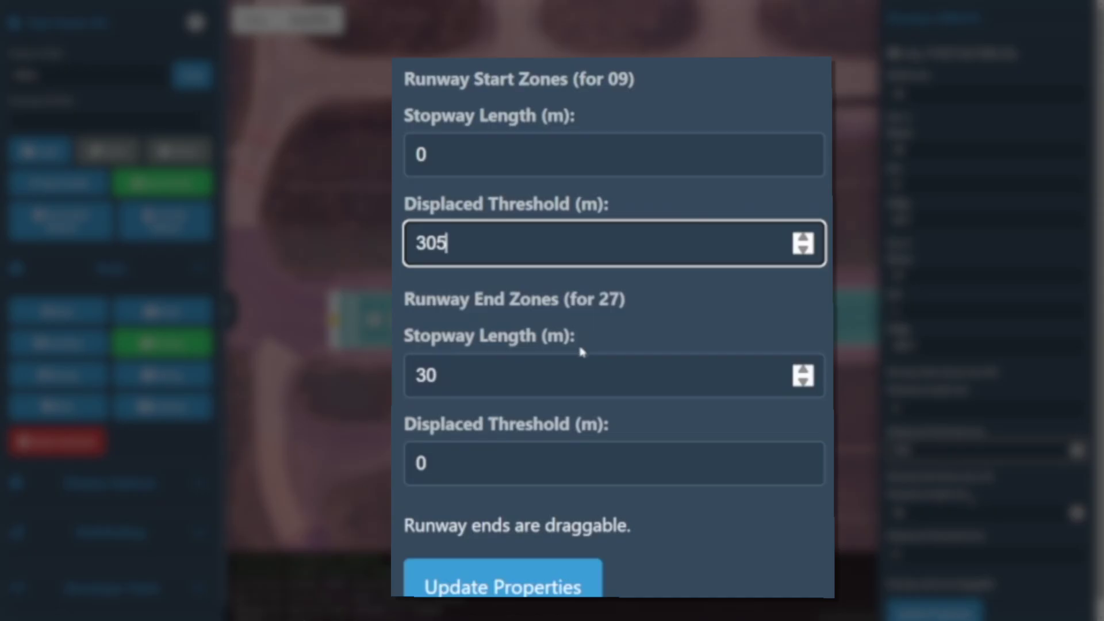
pyautogui.click(496, 580)
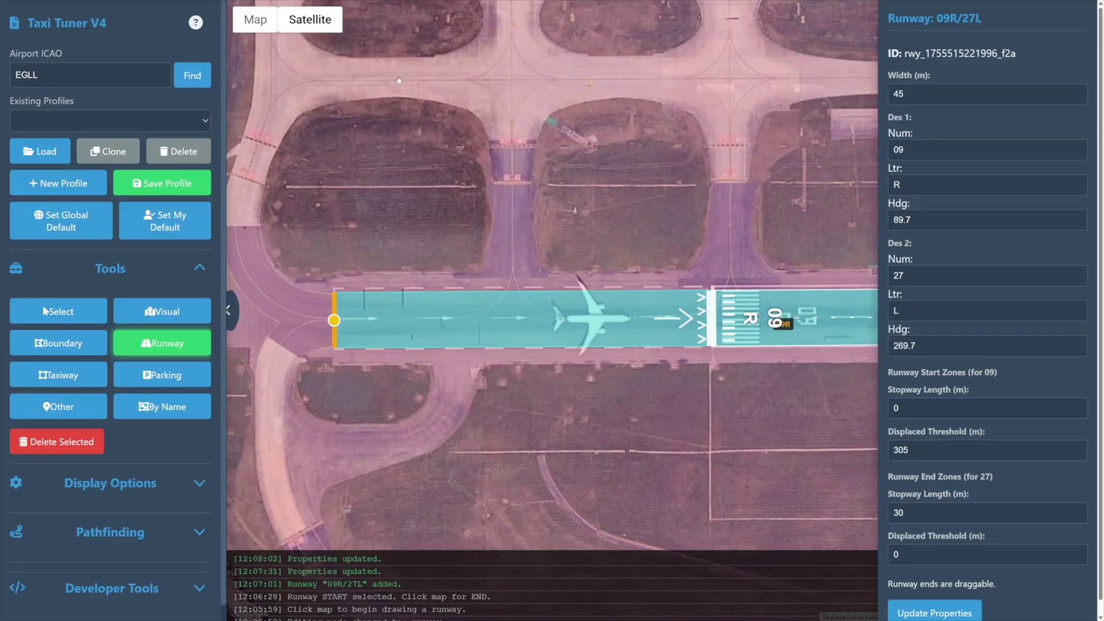
# Step: Cancel the accidental second runway, switch to Select mode and deselect runway 09R/27L
pyautogui.click(358, 105)
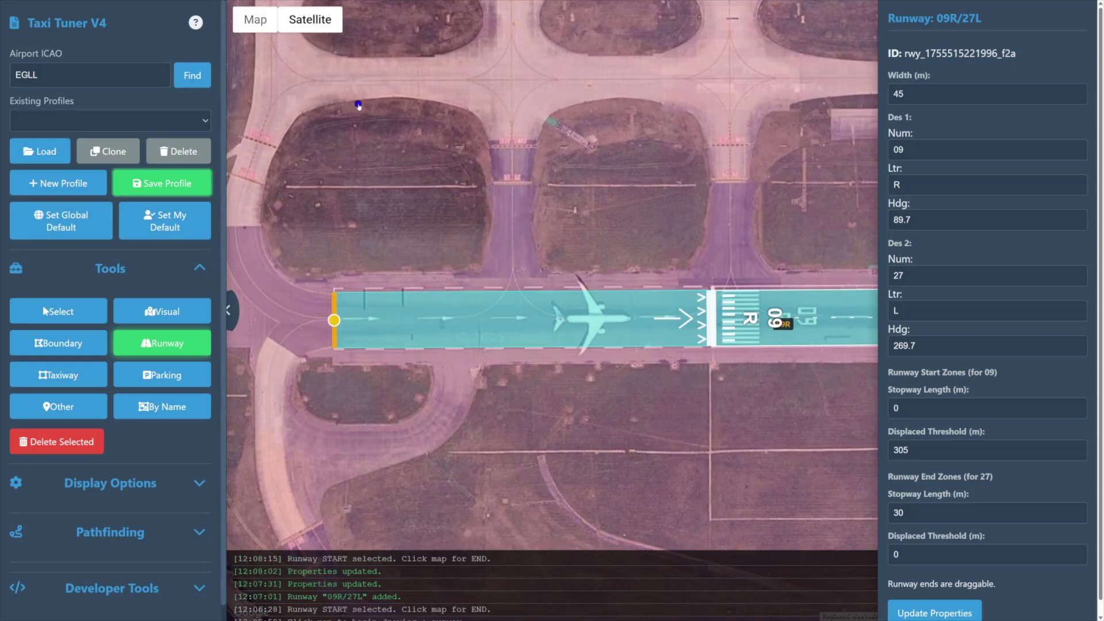
pyautogui.click(627, 100)
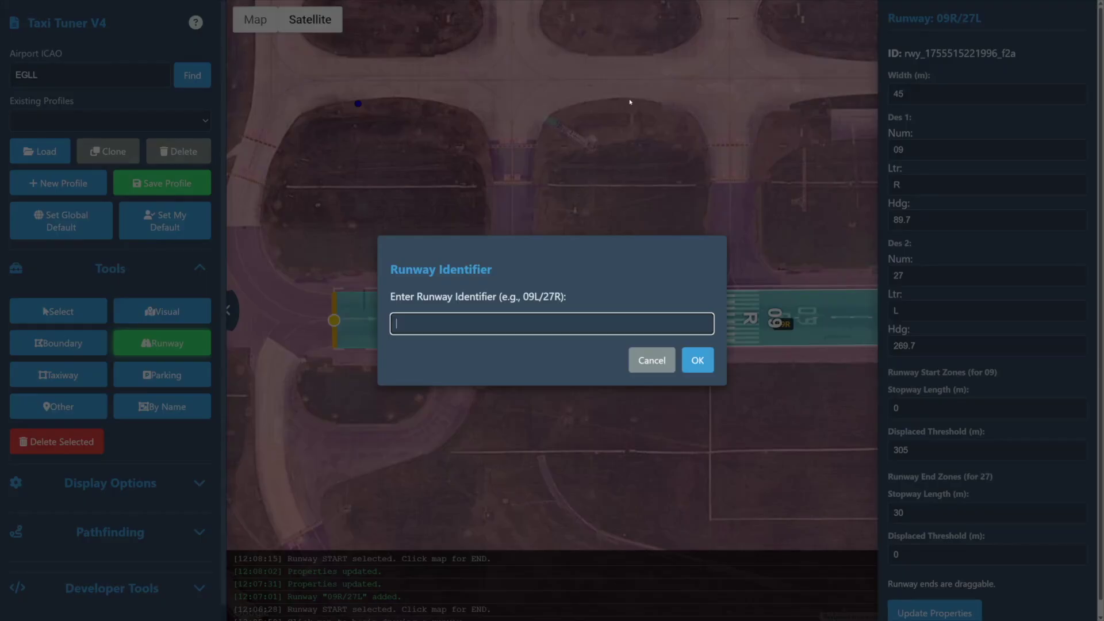
pyautogui.click(670, 368)
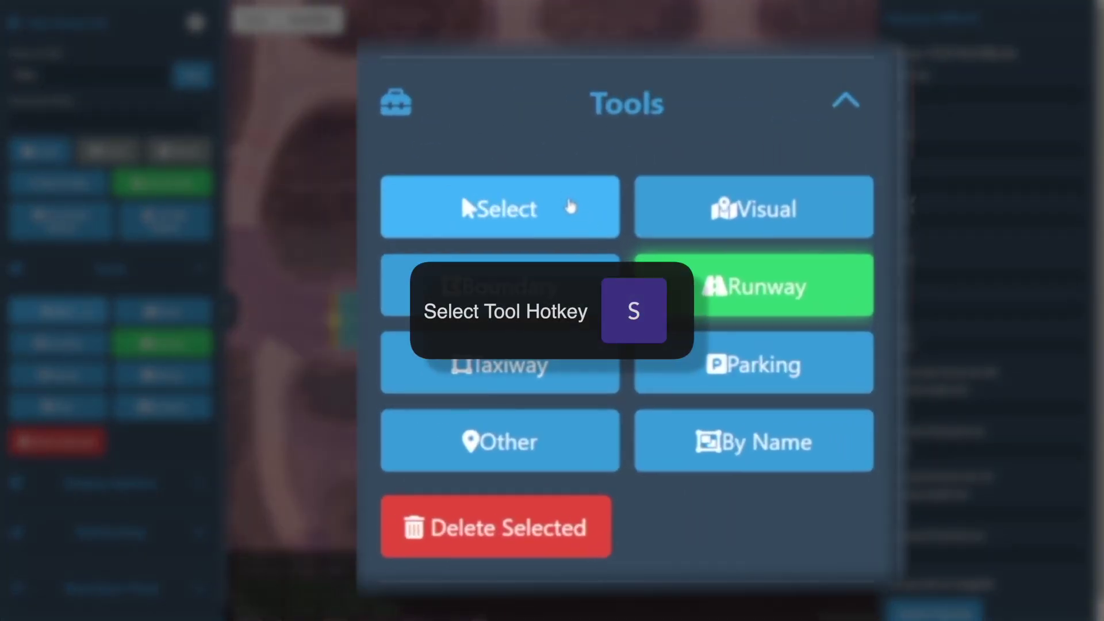
pyautogui.click(87, 310)
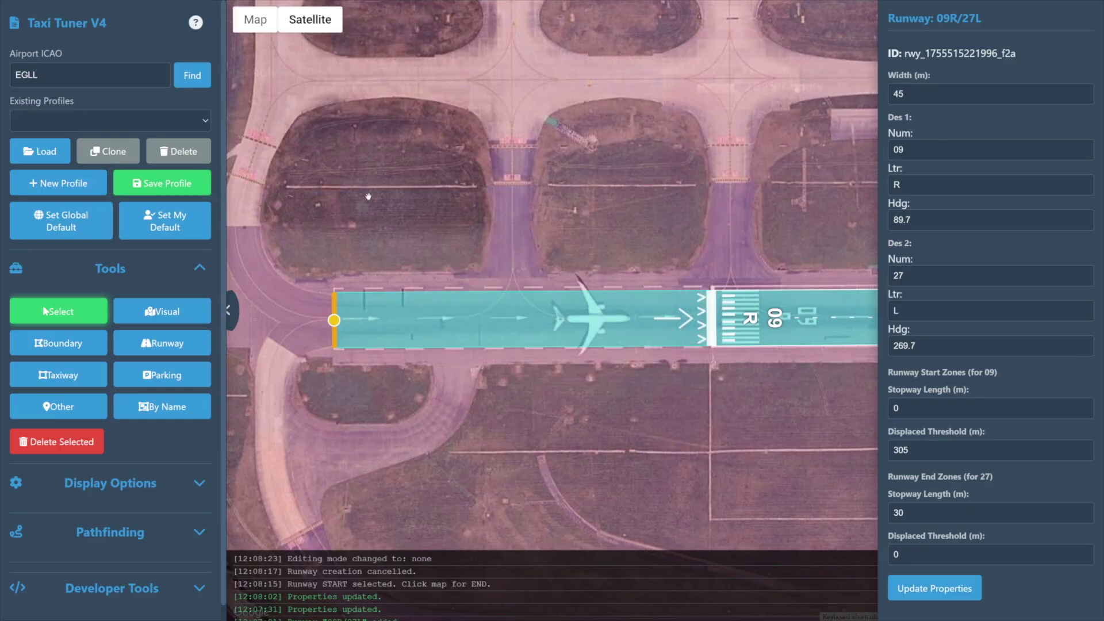
pyautogui.click(368, 197)
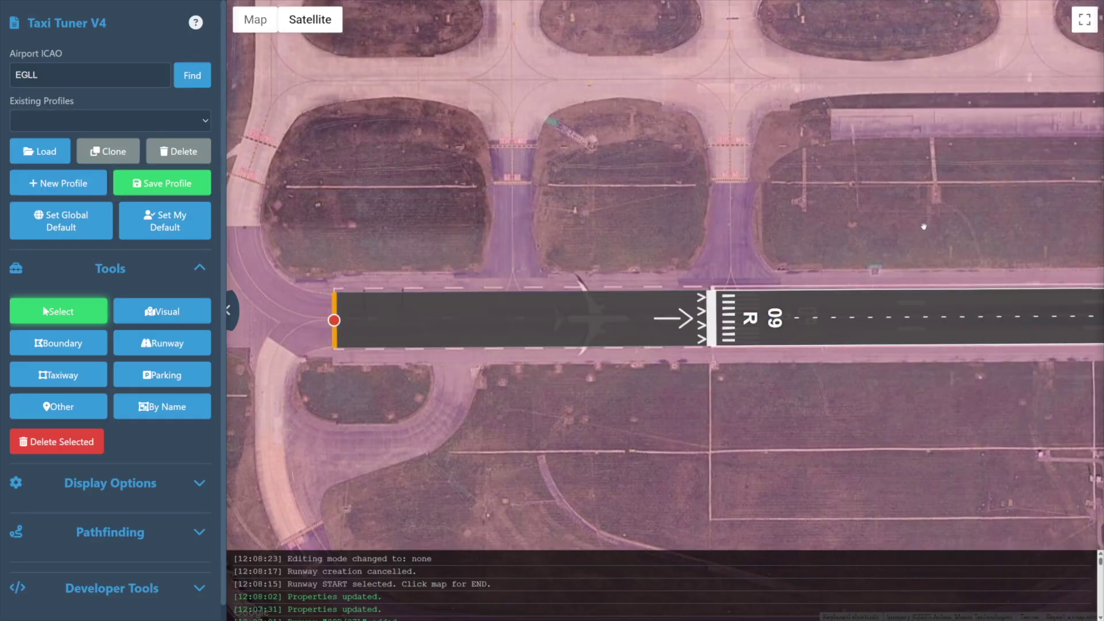
# Step: Check runway 09R/27L end to end, then show the Existing Profiles list
pyautogui.scroll(-2, 926, 226)
pyautogui.moveTo(926, 226); pyautogui.dragTo(421, 242)
pyautogui.press('Right')
pyautogui.press('Right')
pyautogui.press('Right')
pyautogui.press('Right')
pyautogui.press('Right')
pyautogui.press('Right')
pyautogui.press('Right')
pyautogui.press('Right')
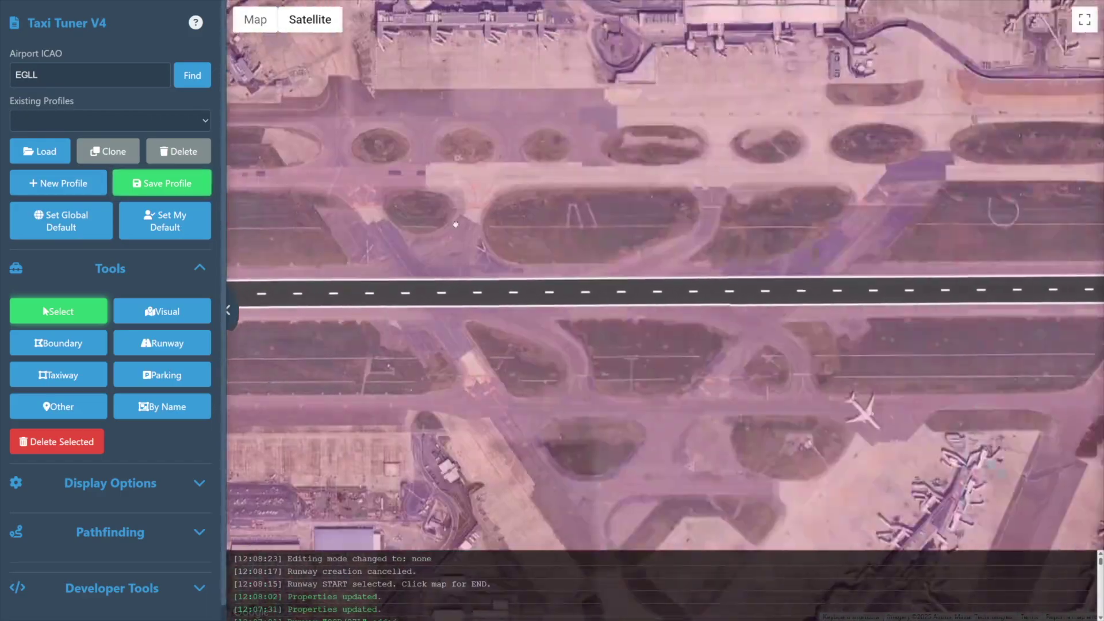
pyautogui.press('Right')
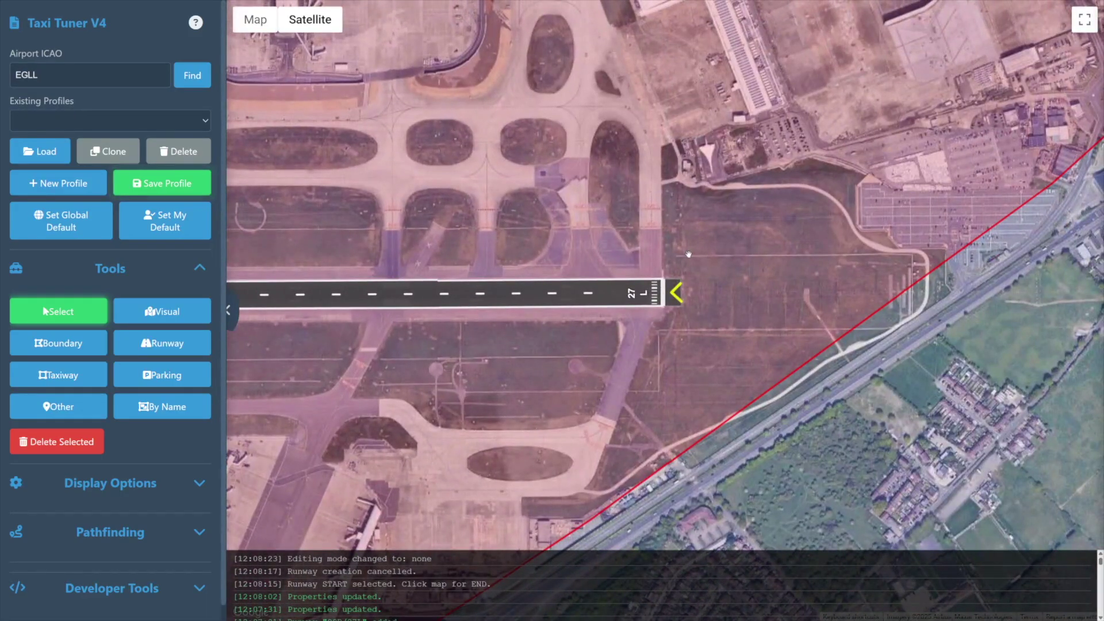
pyautogui.press('Left')
pyautogui.press('Left')
pyautogui.press('Left')
pyautogui.press('Left')
pyautogui.press('Left')
pyautogui.press('Left')
pyautogui.press('Left')
pyautogui.press('Left')
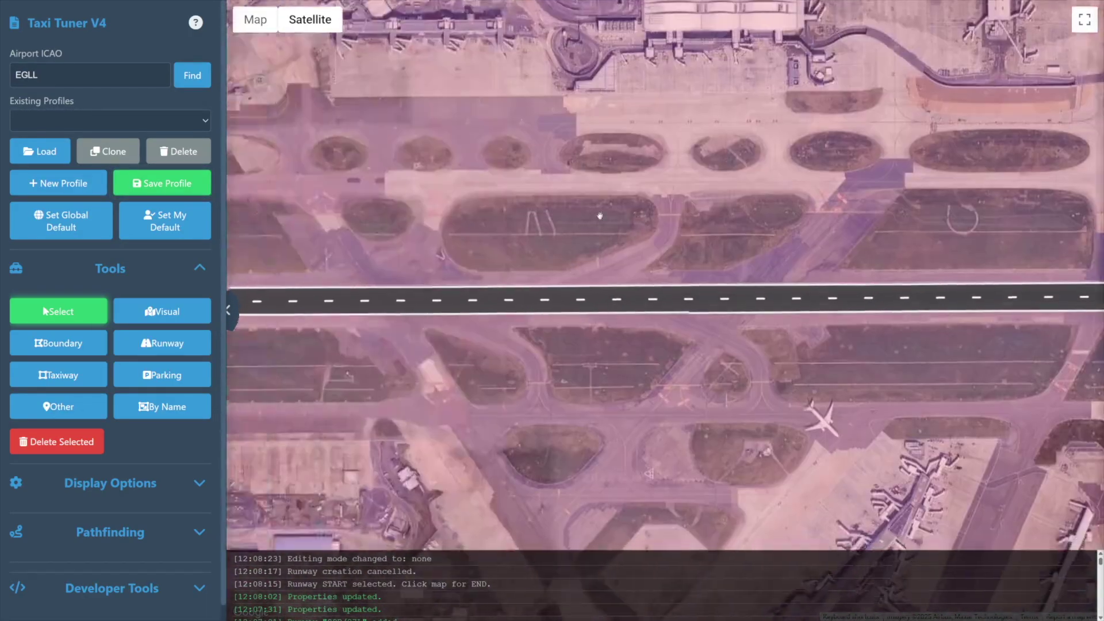
pyautogui.press('Left')
pyautogui.press('Left')
pyautogui.press('Left')
pyautogui.press('Left')
pyautogui.press('Left')
pyautogui.press('Left')
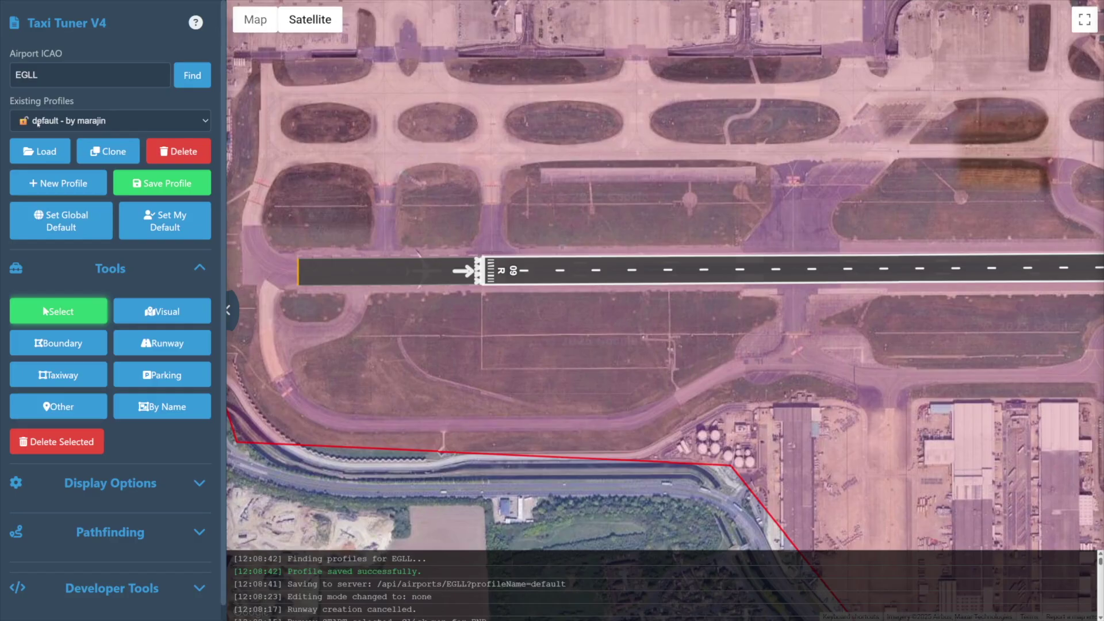
pyautogui.click(117, 122)
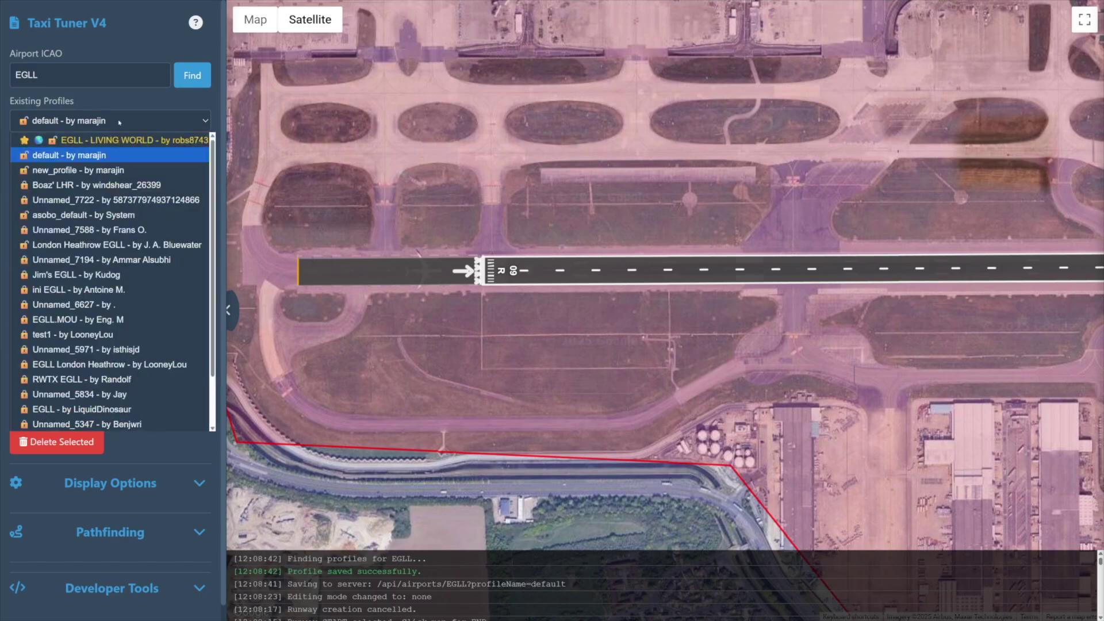